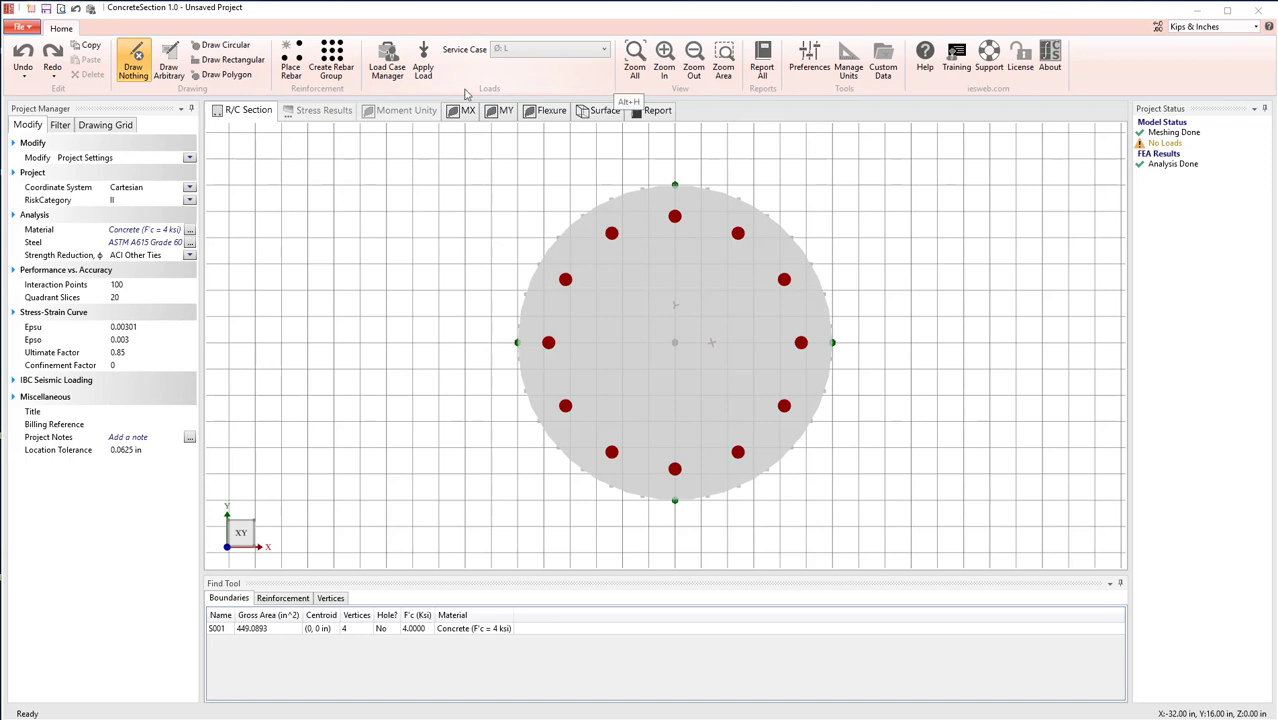
Apply a centroidal load to the circular section in the dead load service case D.
click(418, 58)
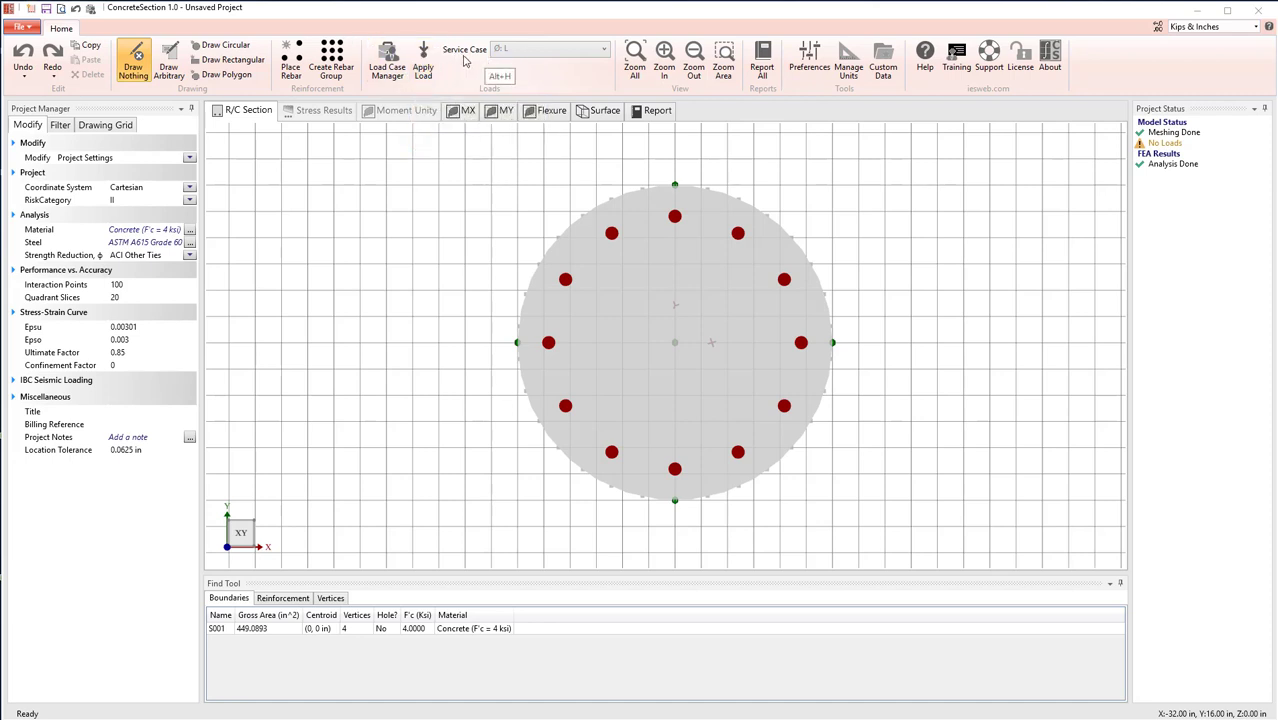
click(588, 49)
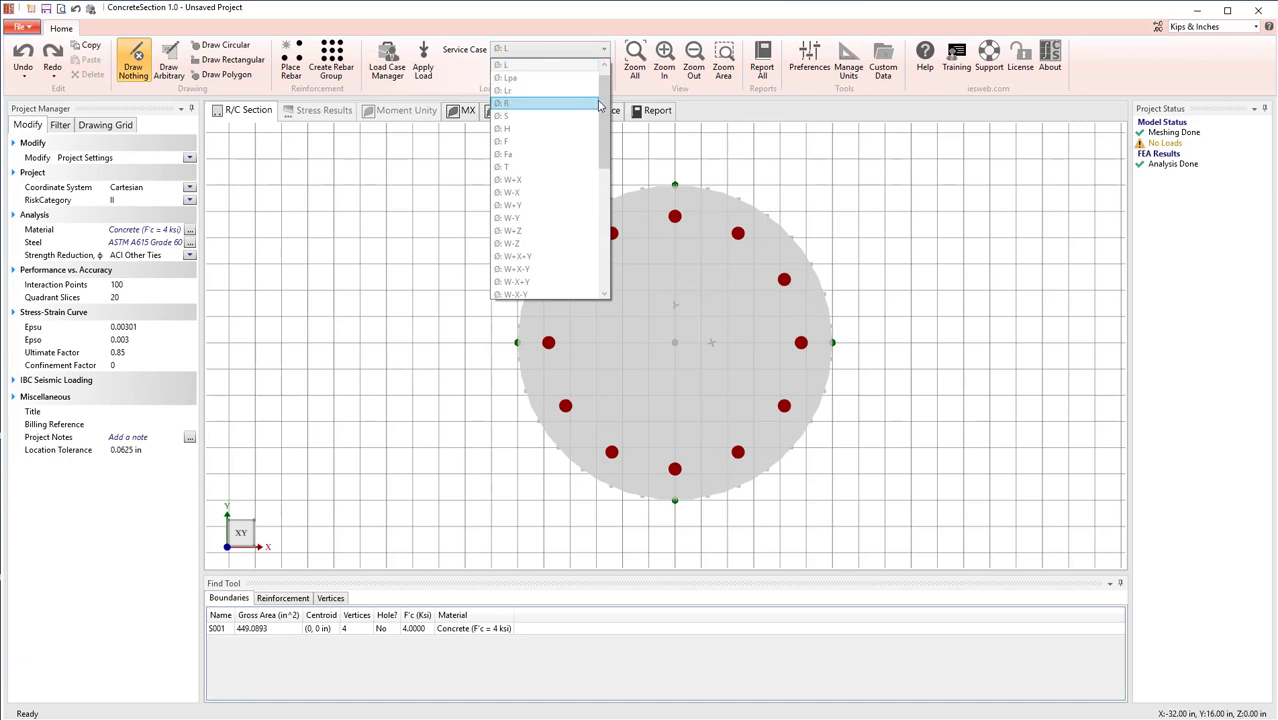
scroll(545, 80, up, 1)
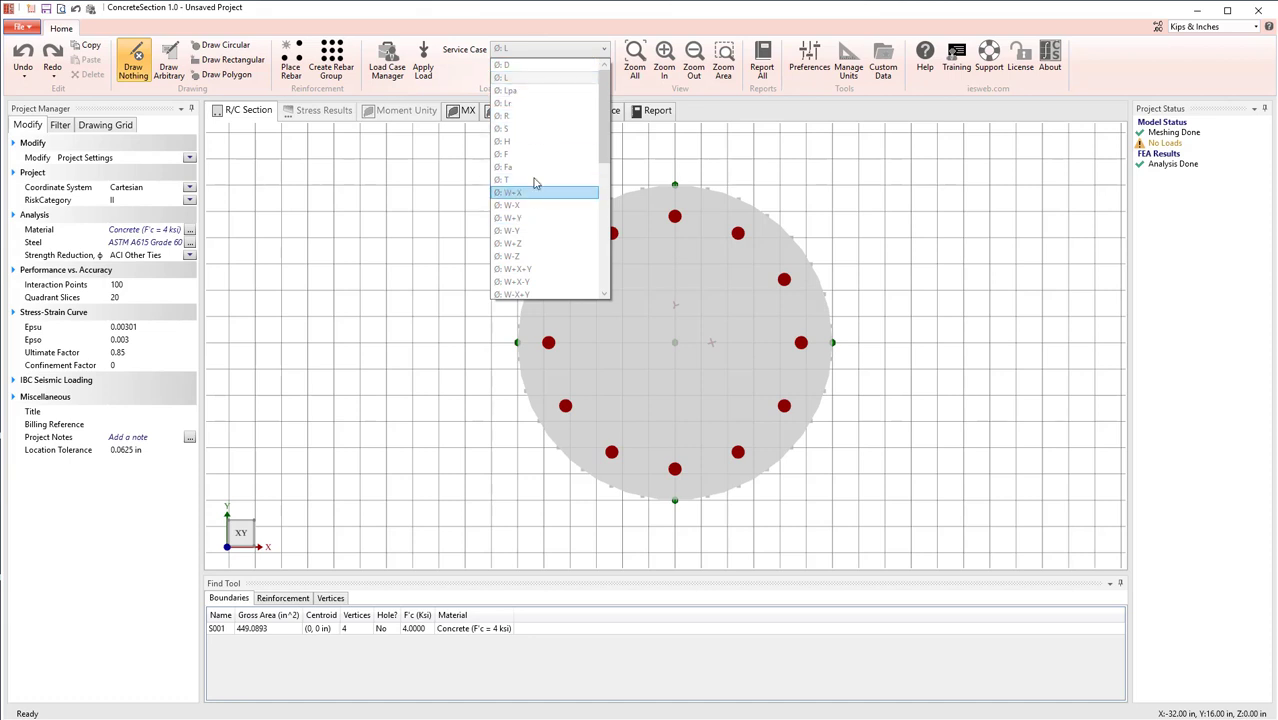
click(512, 65)
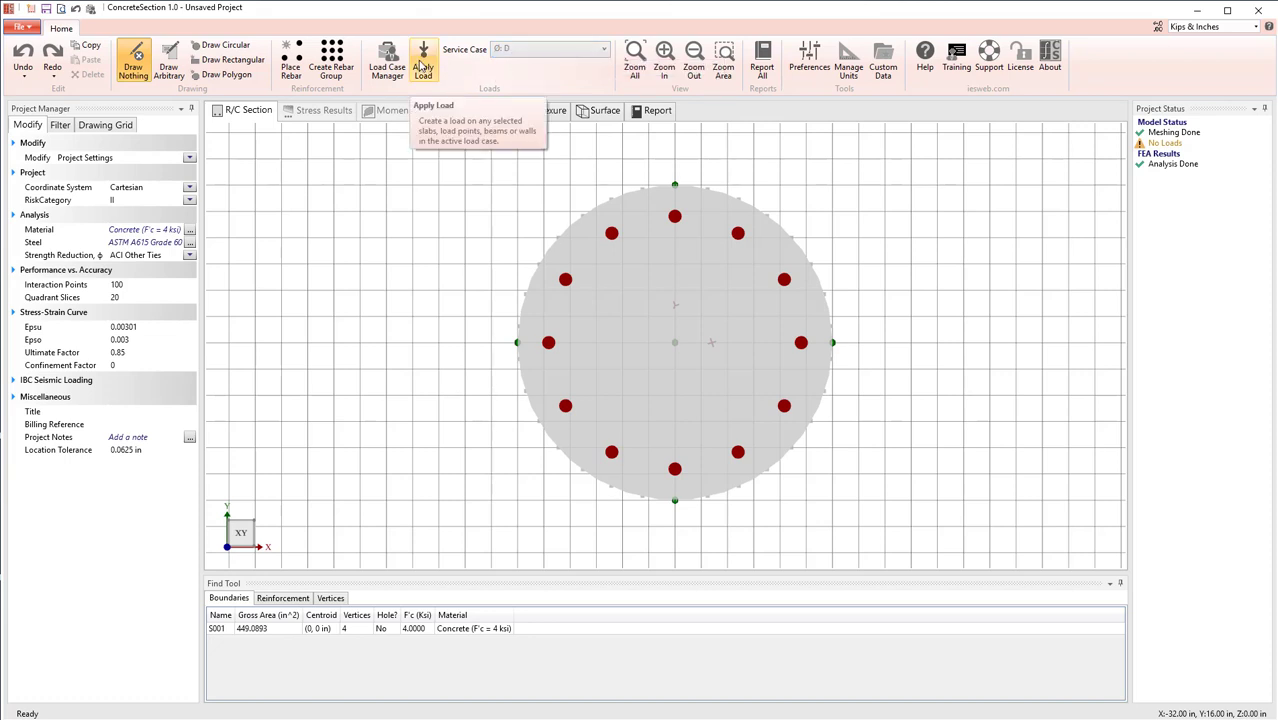
click(422, 65)
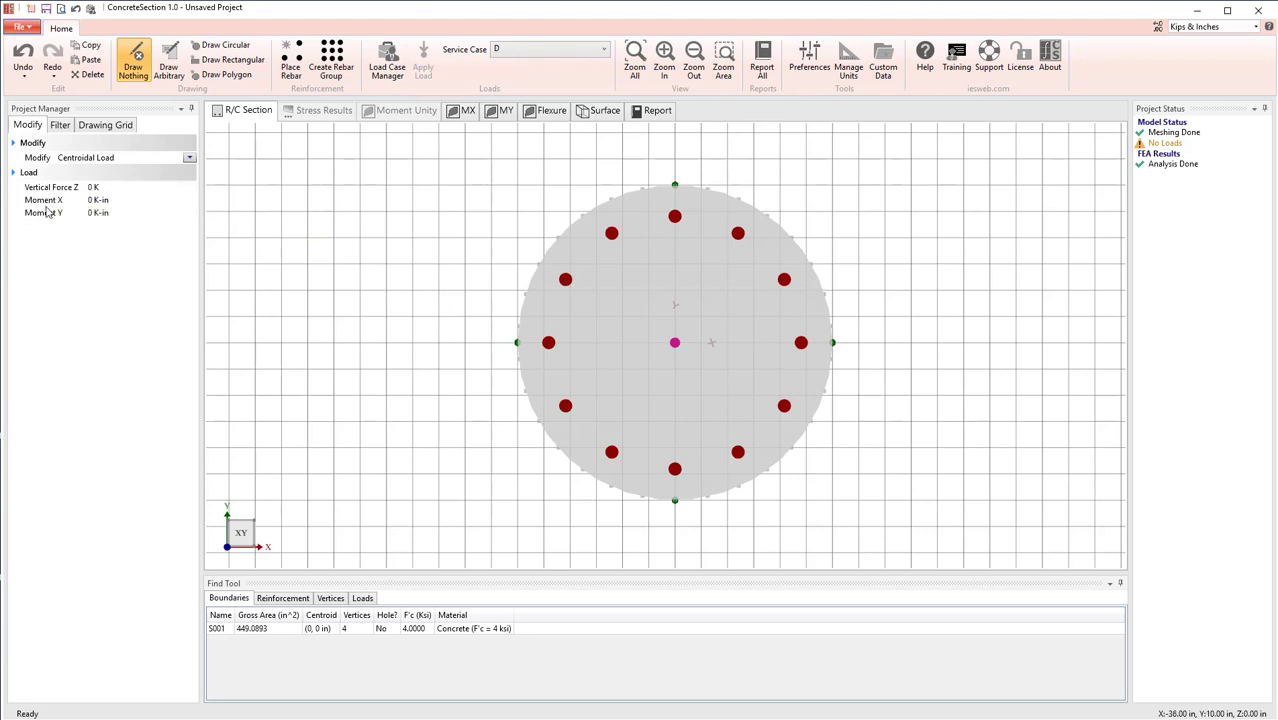
Set the dead load to a vertical force of 100 K, Moment X of 1000 K-in and Moment Y of 250 K-in.
click(90, 187)
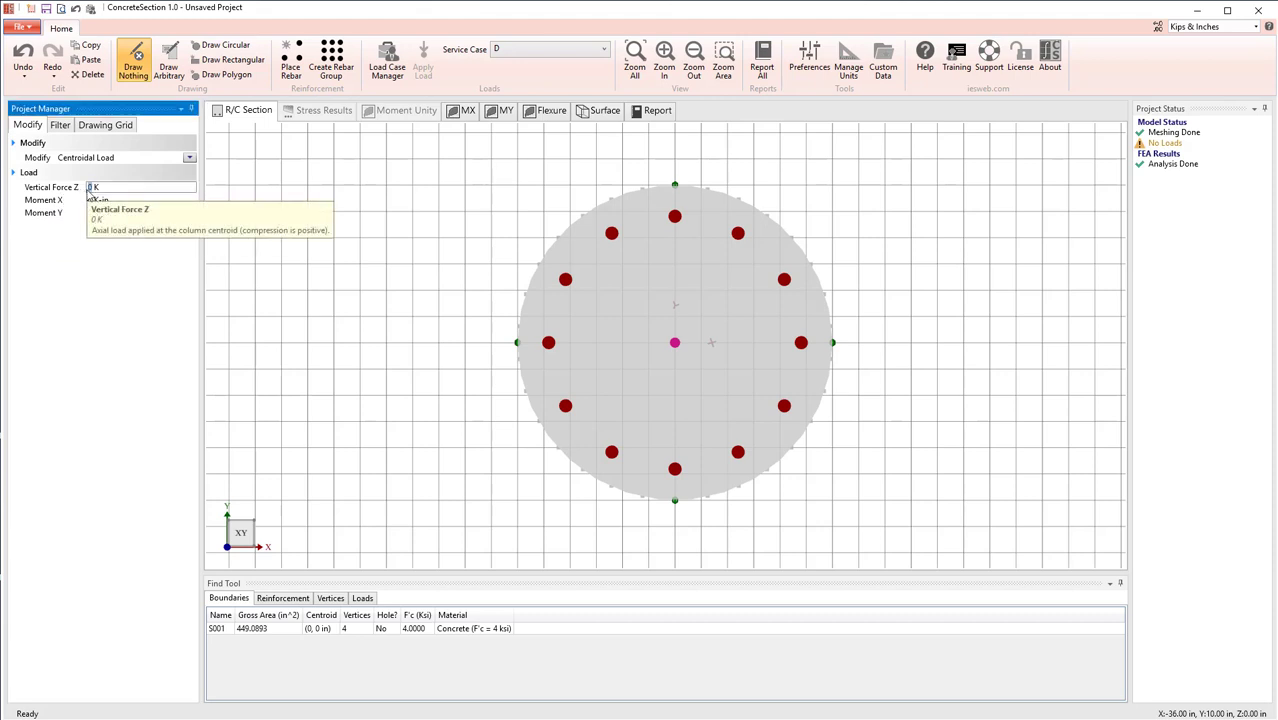
text(10)
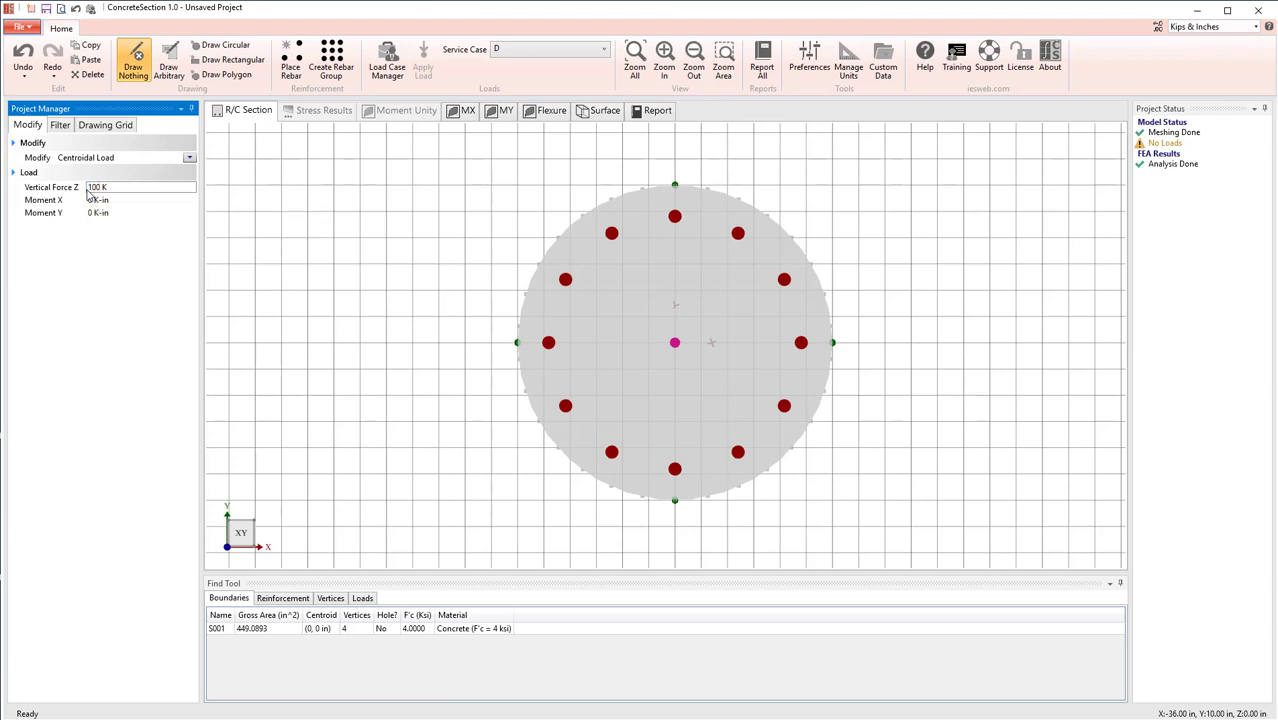
click(90, 200)
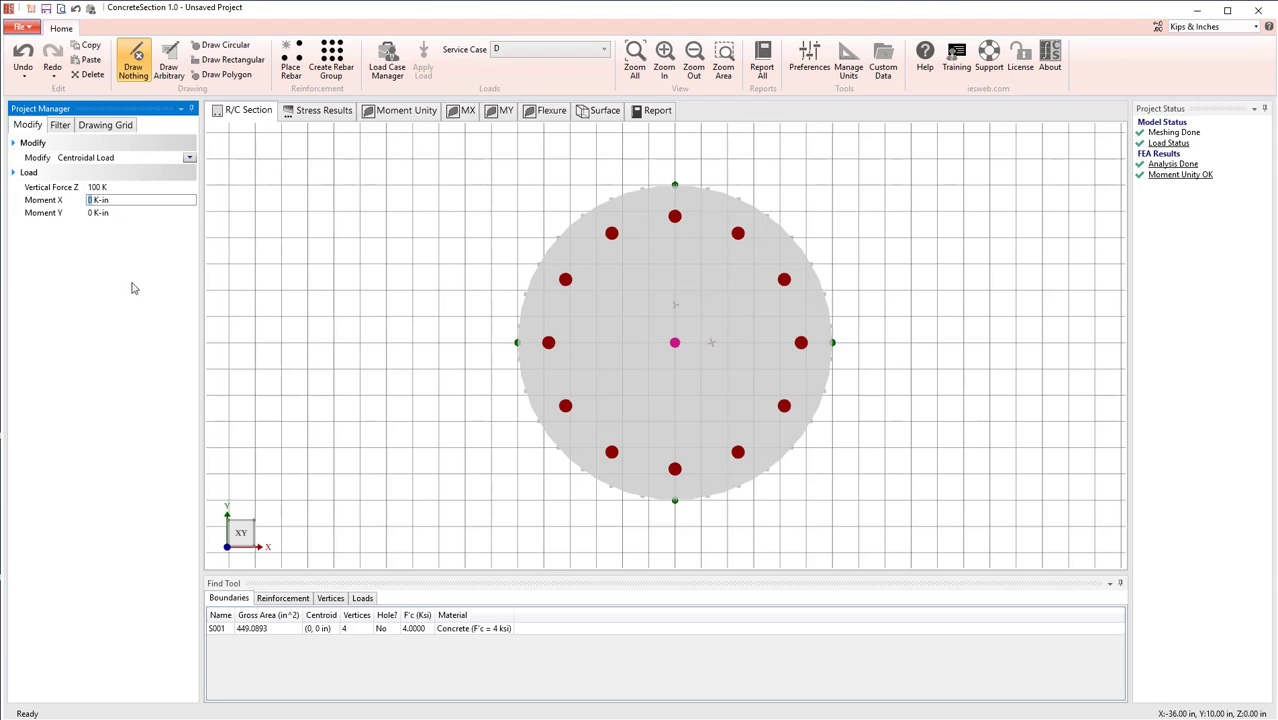
text(1000)
click(92, 215)
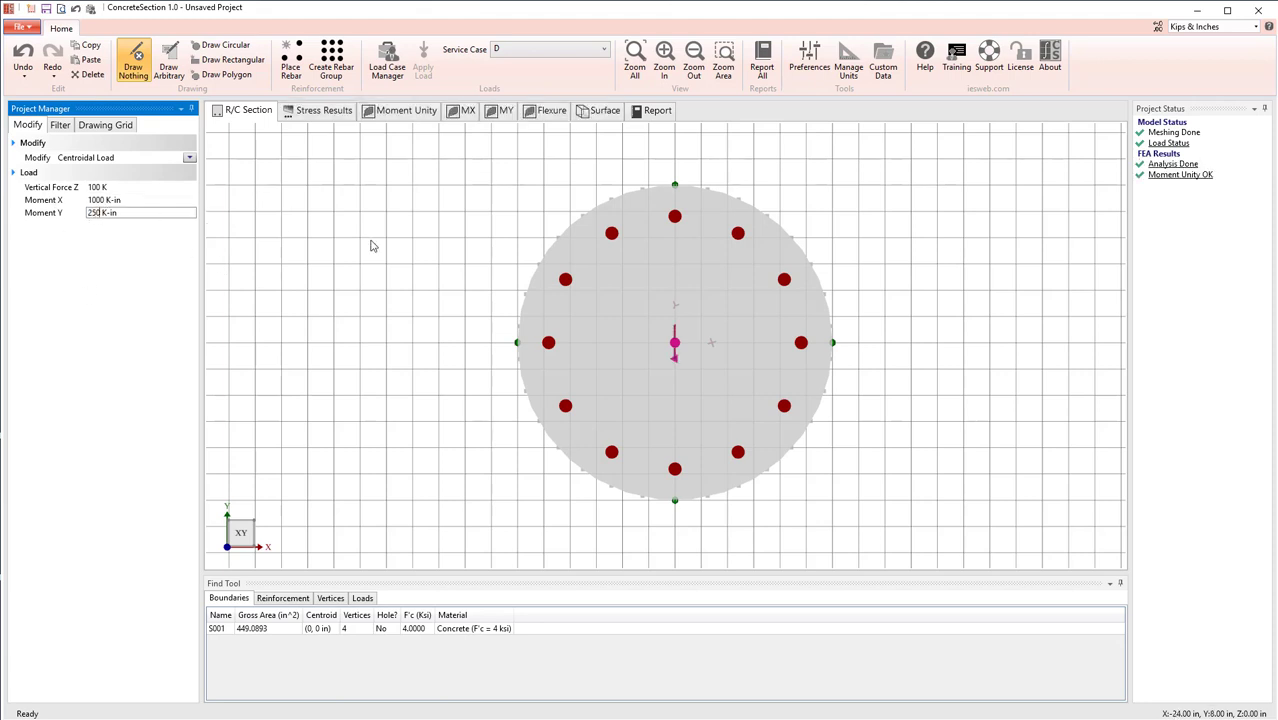
click(364, 186)
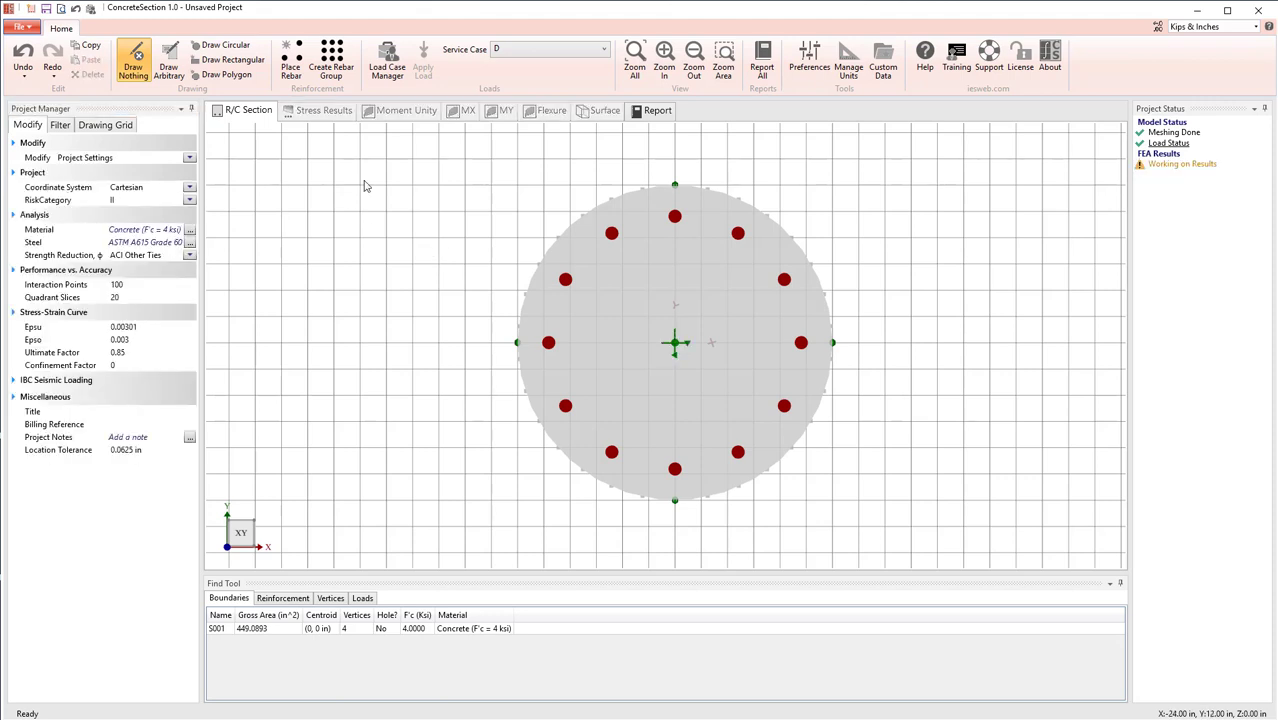
Apply a centroidal load in service case L with a vertical force of 200 K and Moment X of 2000 K-in.
click(525, 53)
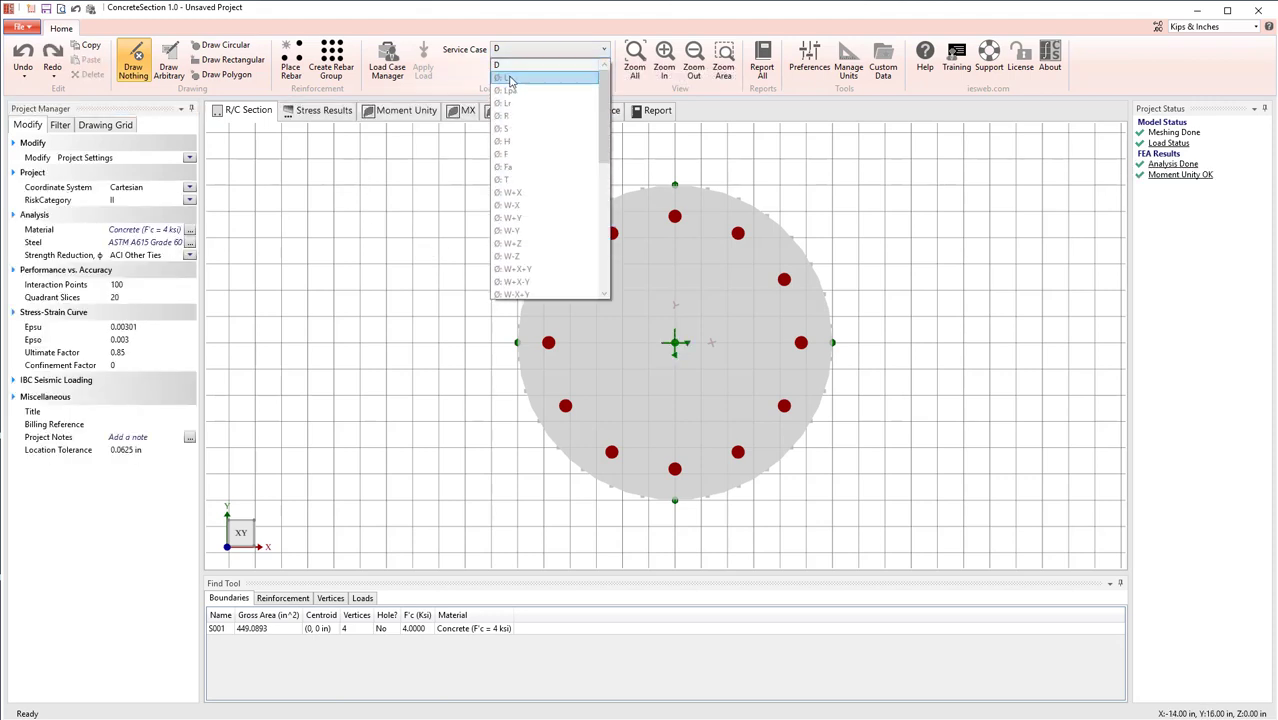
click(510, 79)
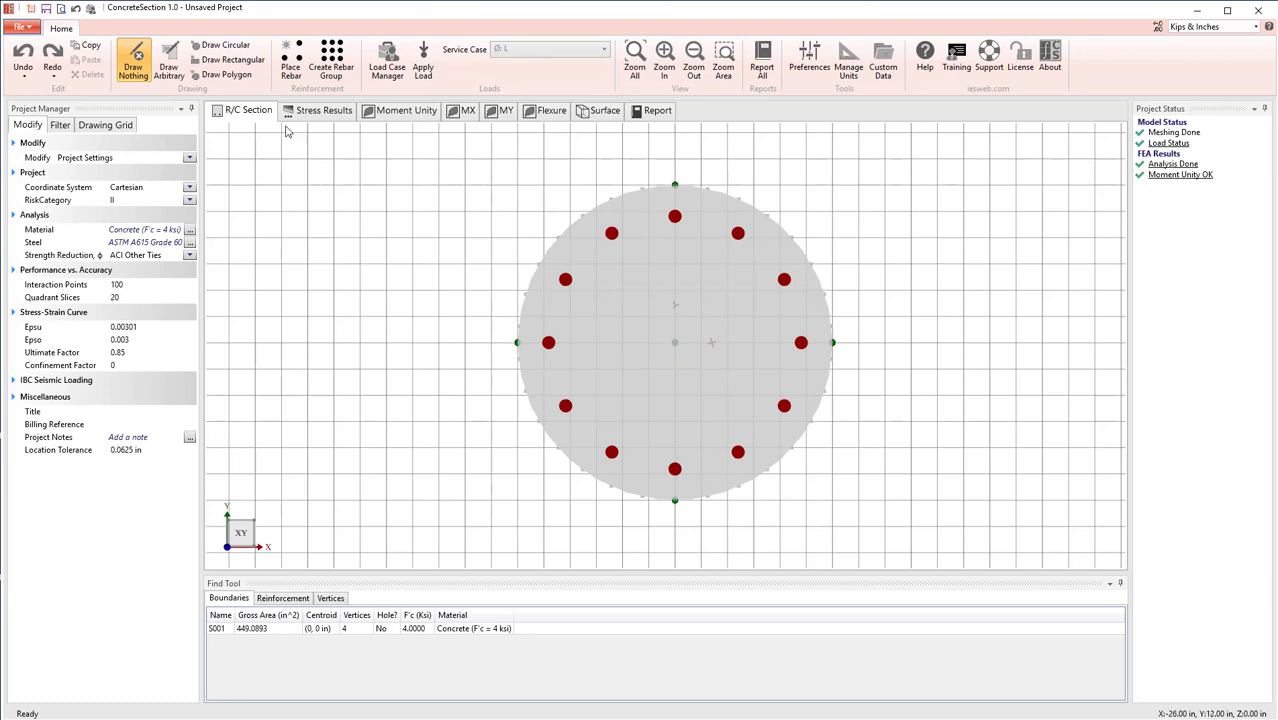
click(424, 60)
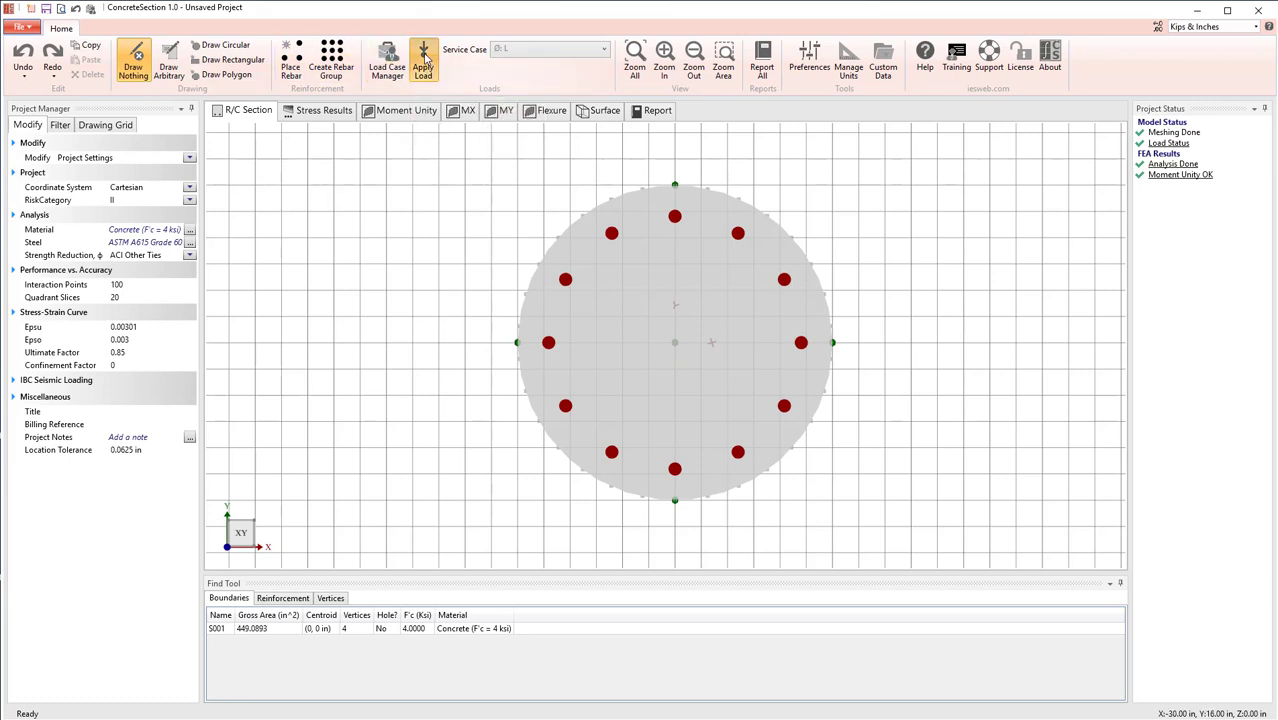
click(92, 188)
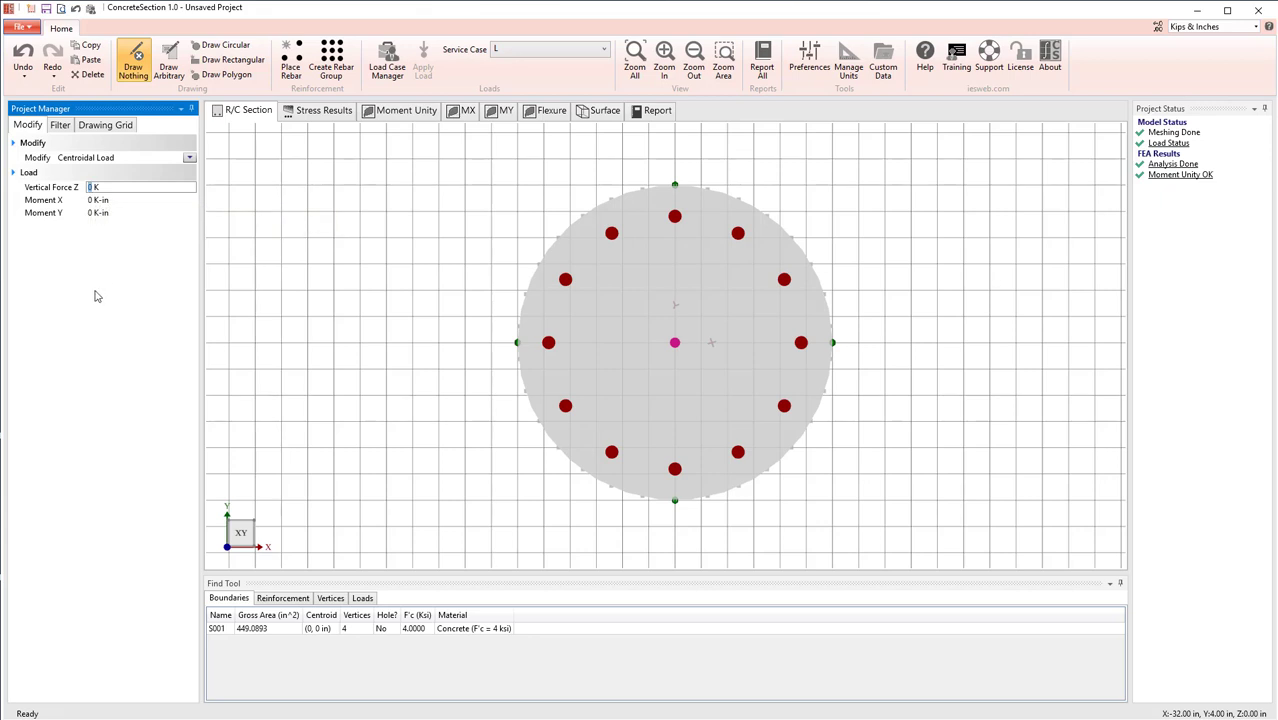
text(20)
key(Tab)
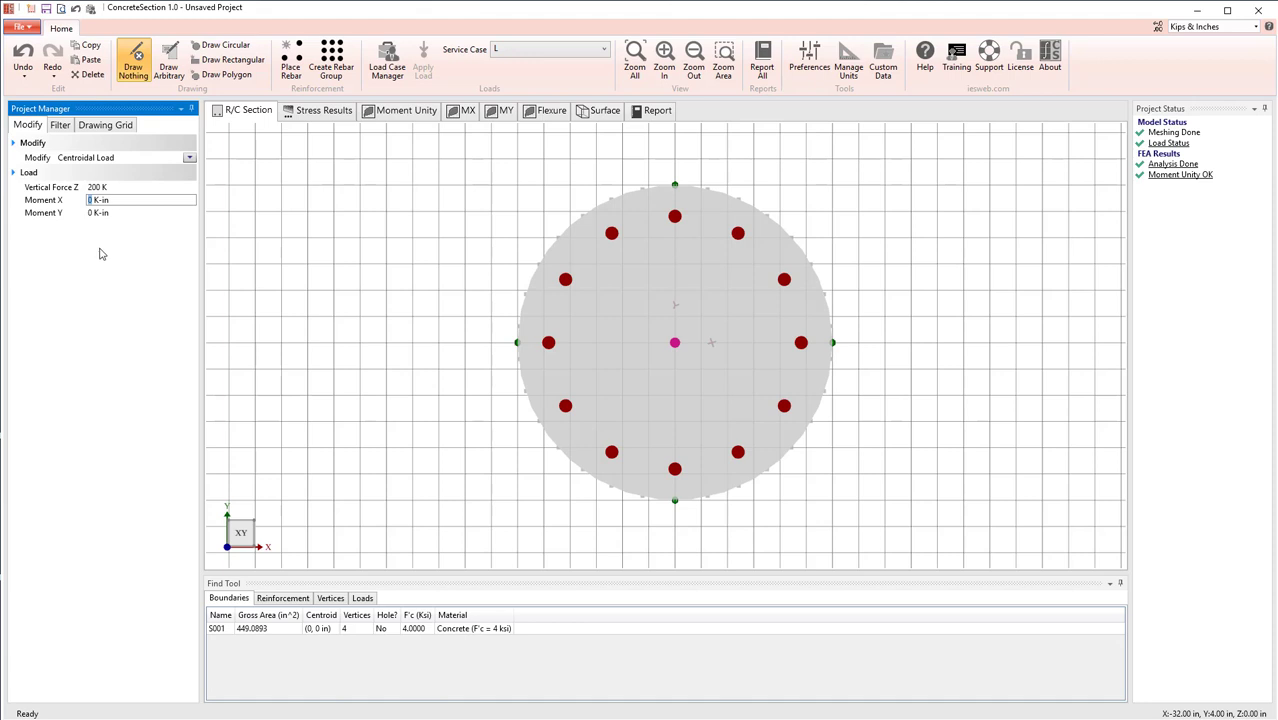
text(2000)
click(134, 212)
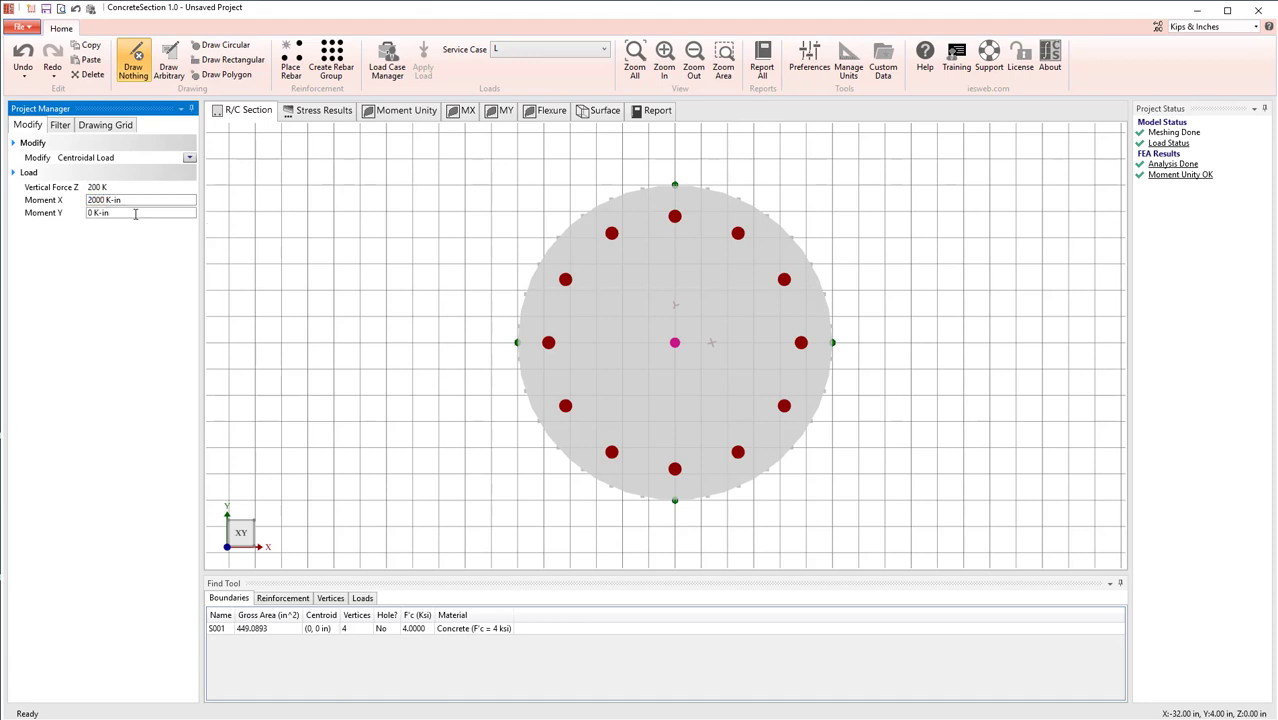
click(408, 237)
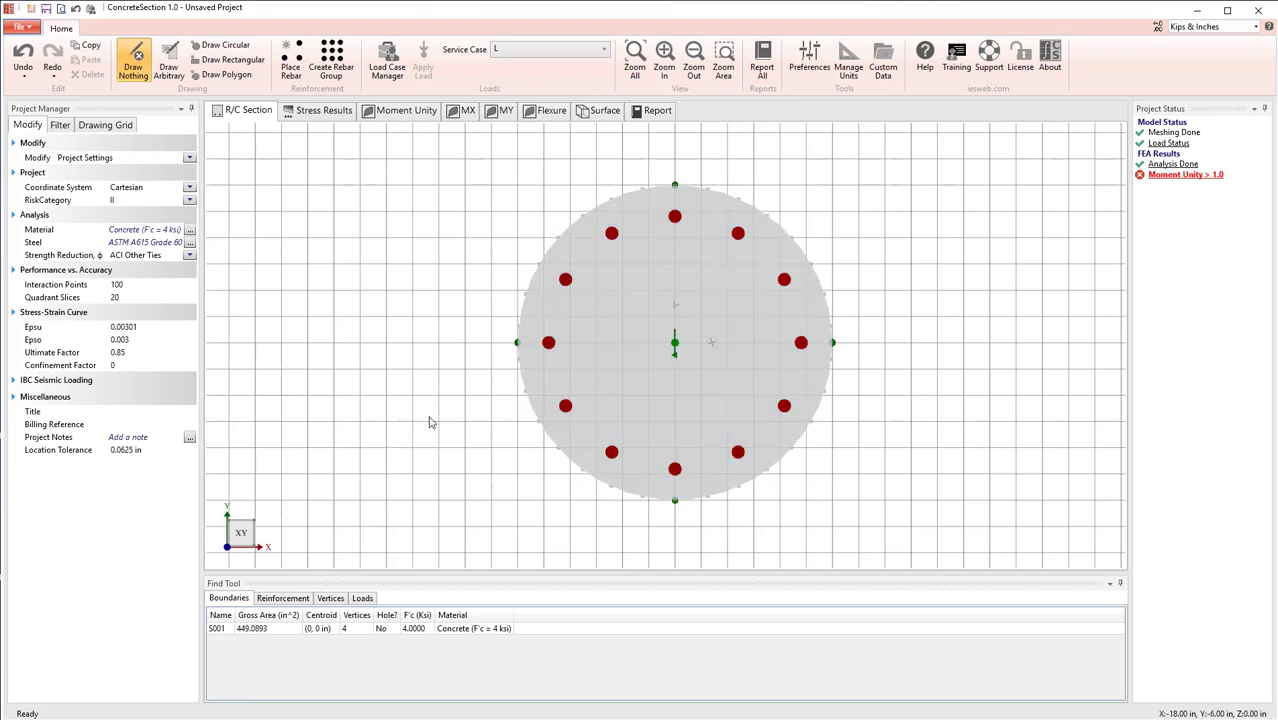
Inspect the applied load in 3D, return to the XY view and review the service cases in the Load Case Manager.
drag(422, 417, 693, 335)
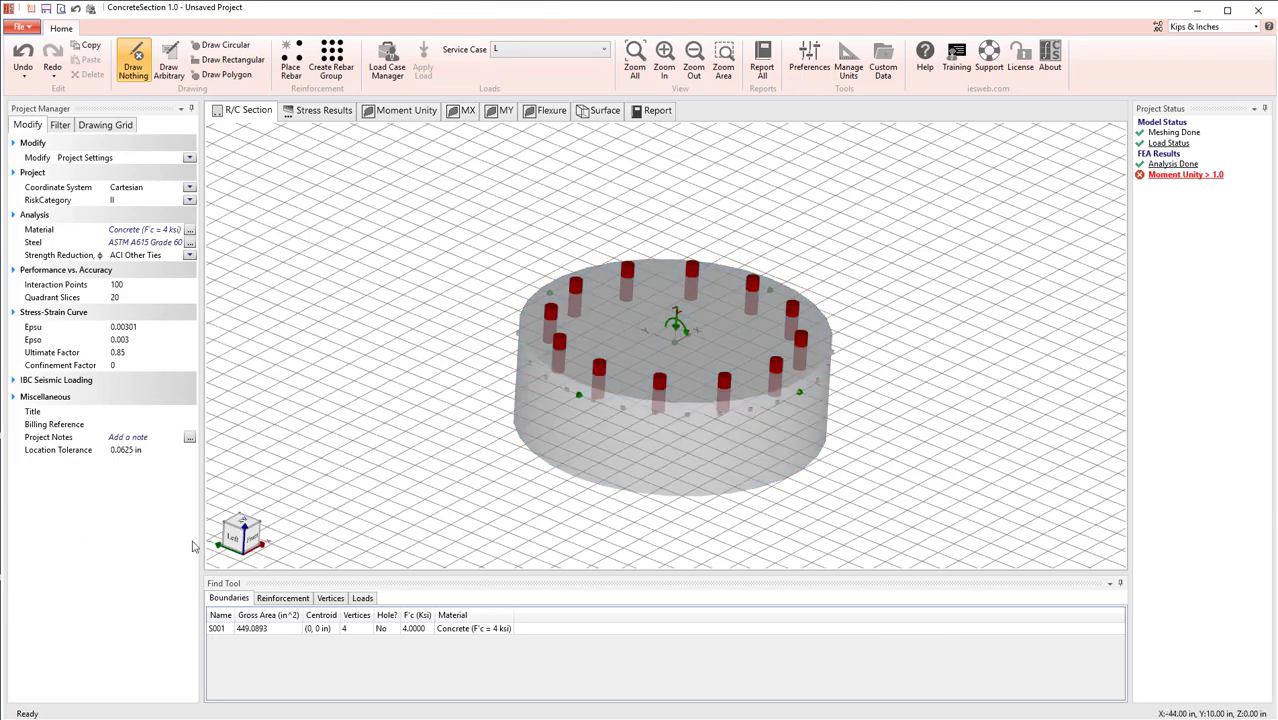
drag(240, 524, 233, 306)
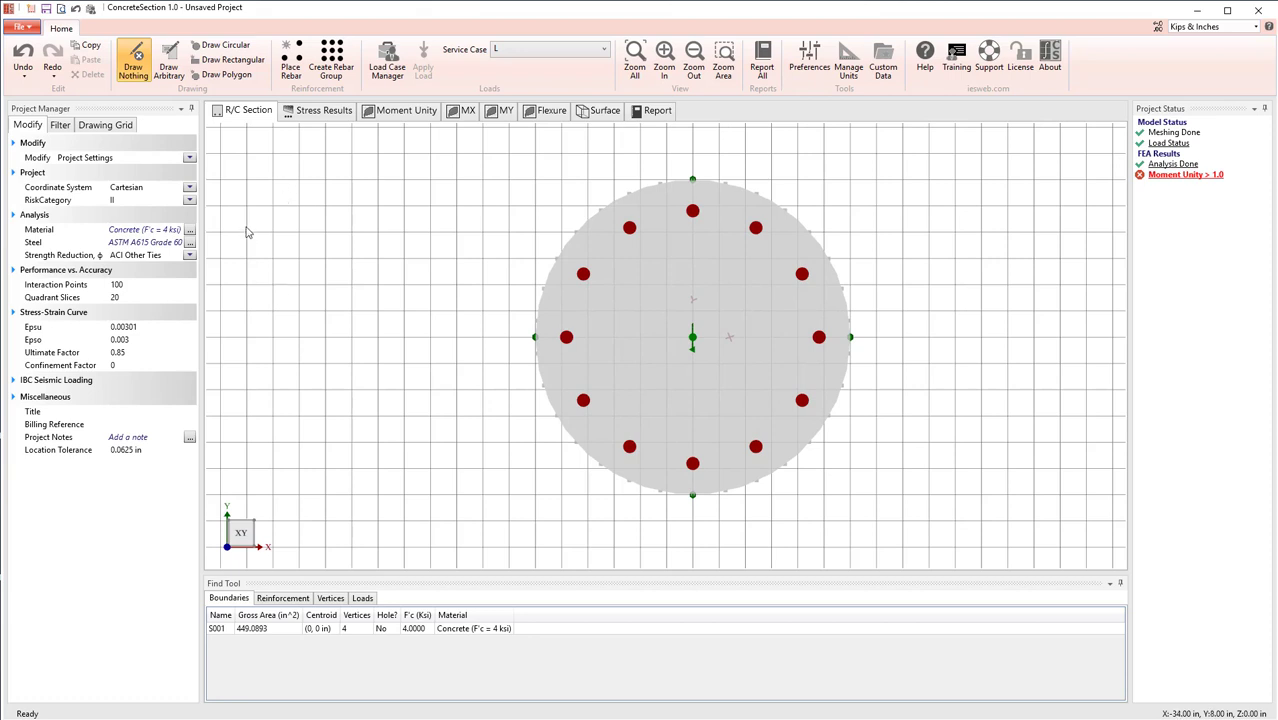
click(386, 72)
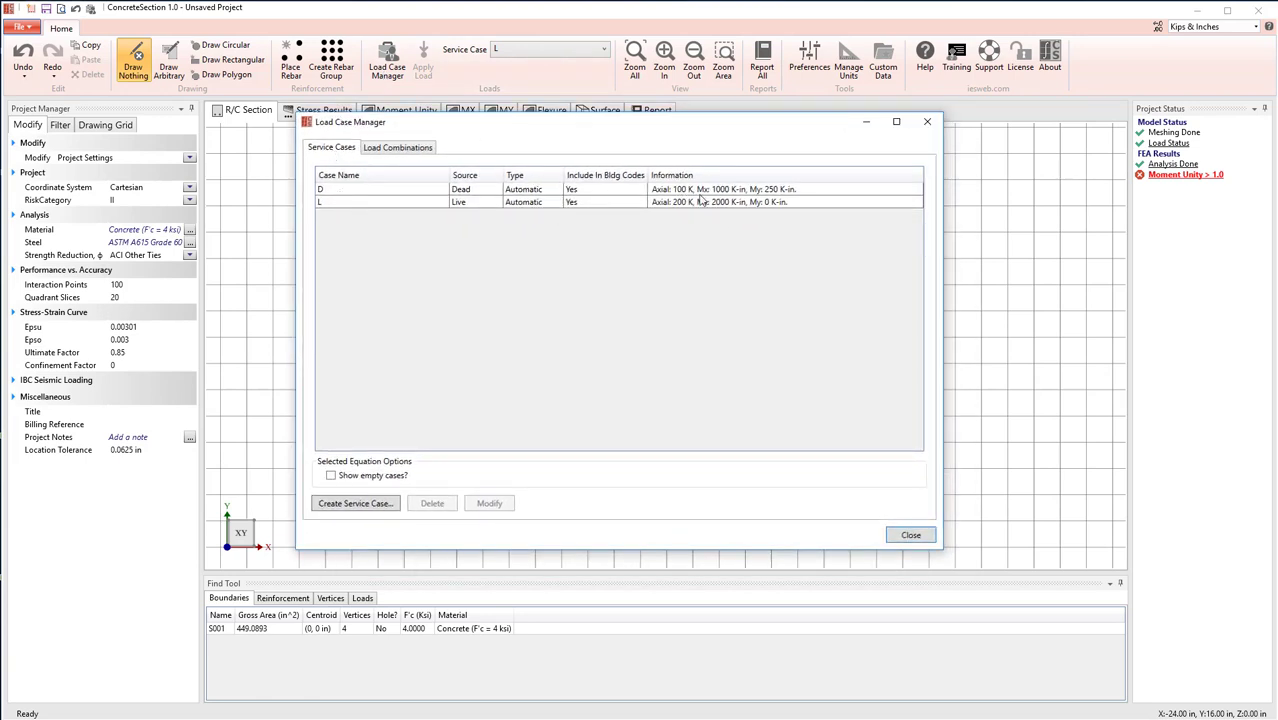
Start a custom factored load combination and set its design category to Strength (LRFD).
click(380, 152)
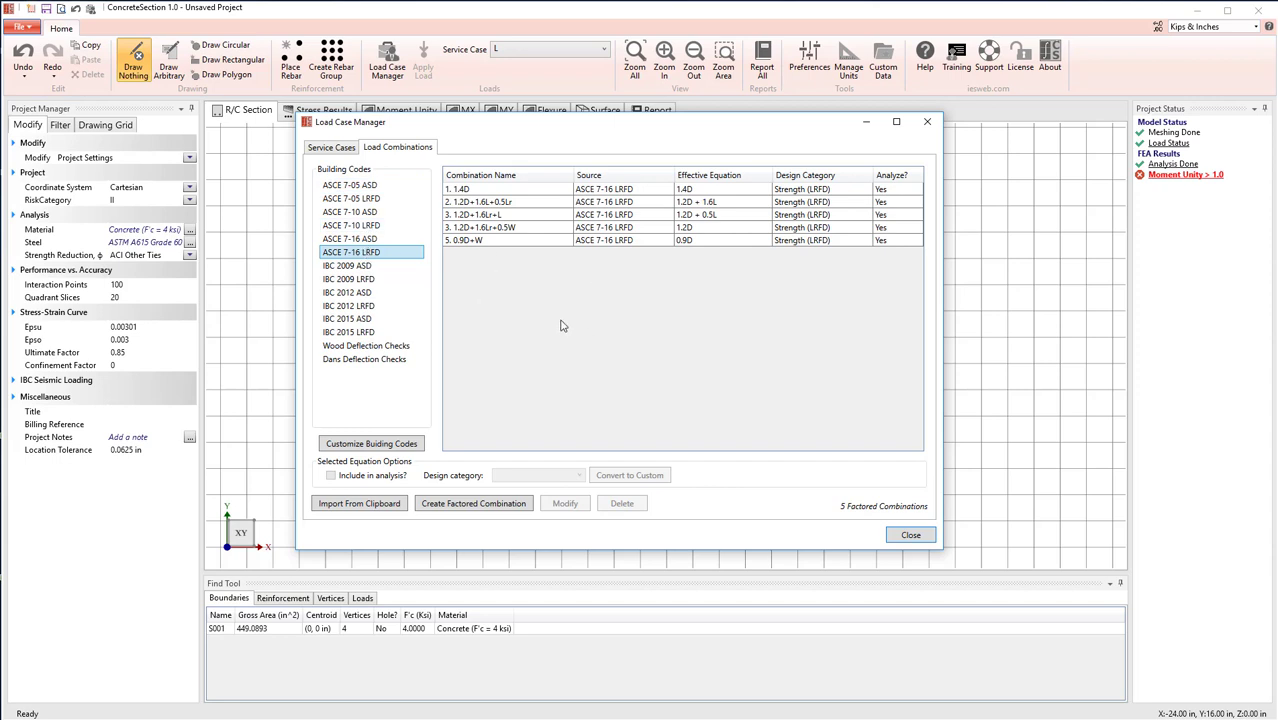
click(462, 504)
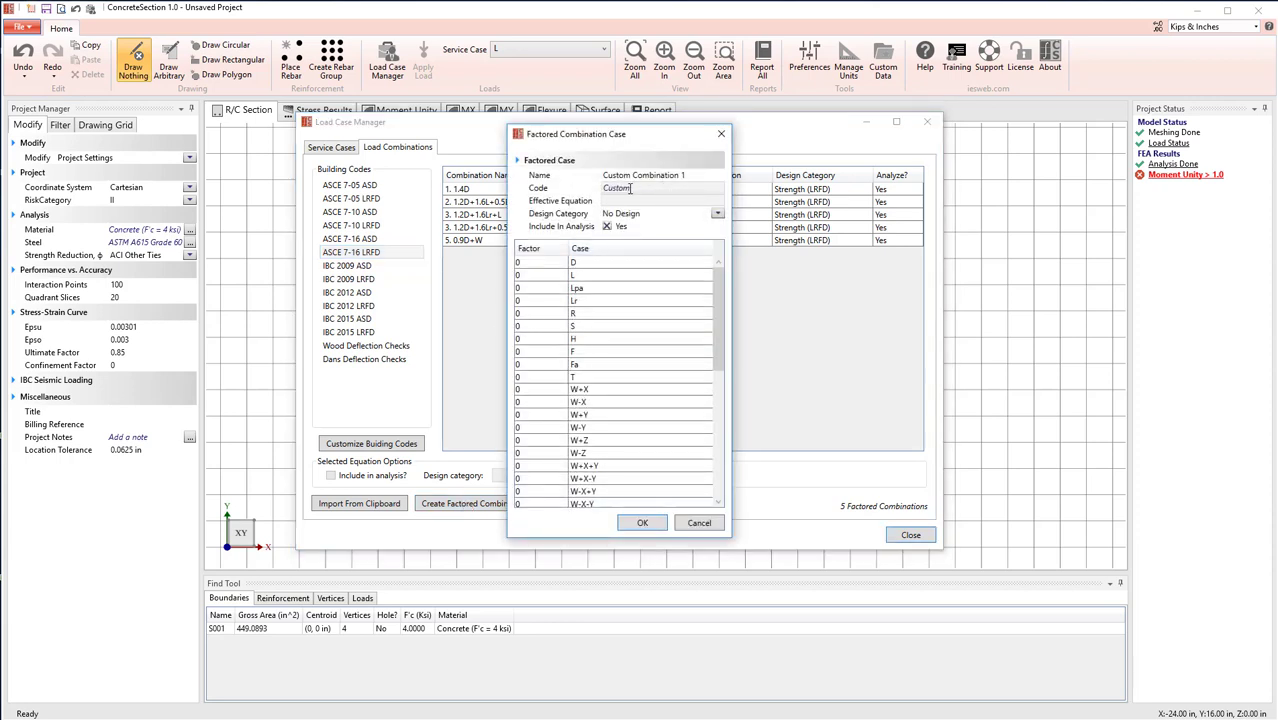
click(680, 176)
click(717, 214)
click(648, 232)
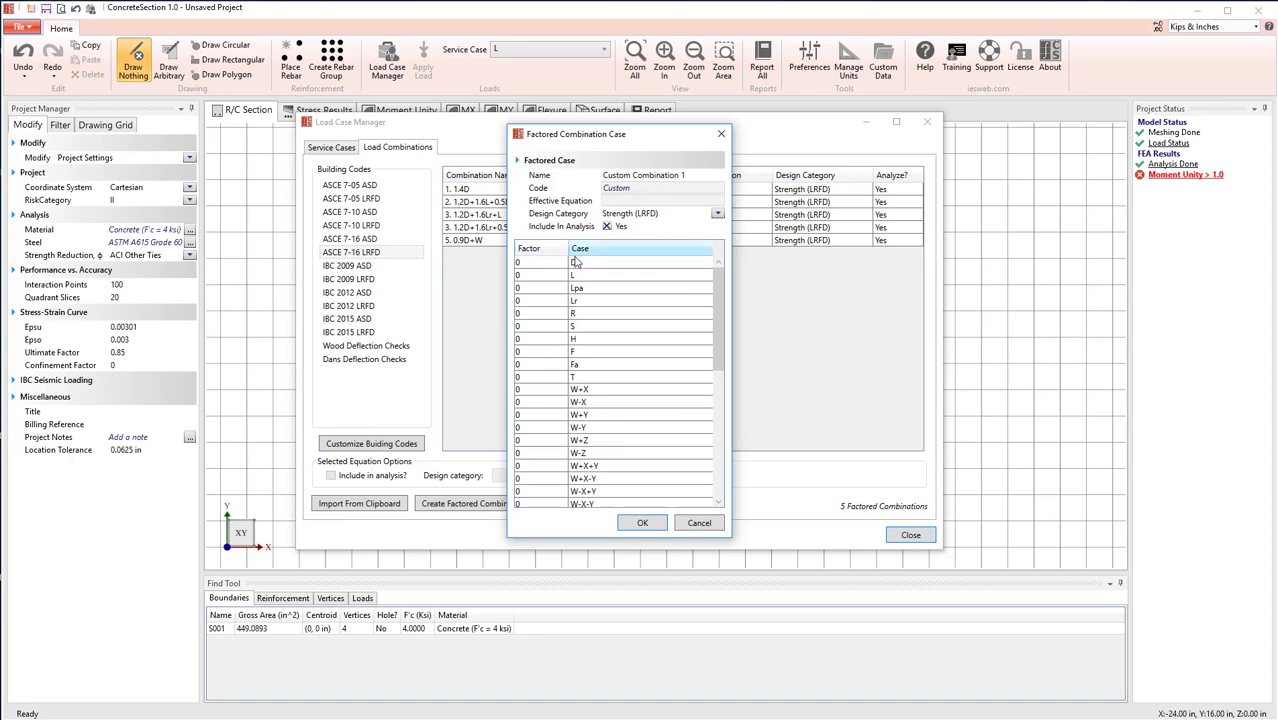
Set the combination's factors to 2 for D and 3 for L, save it and close the Load Case Manager.
click(523, 262)
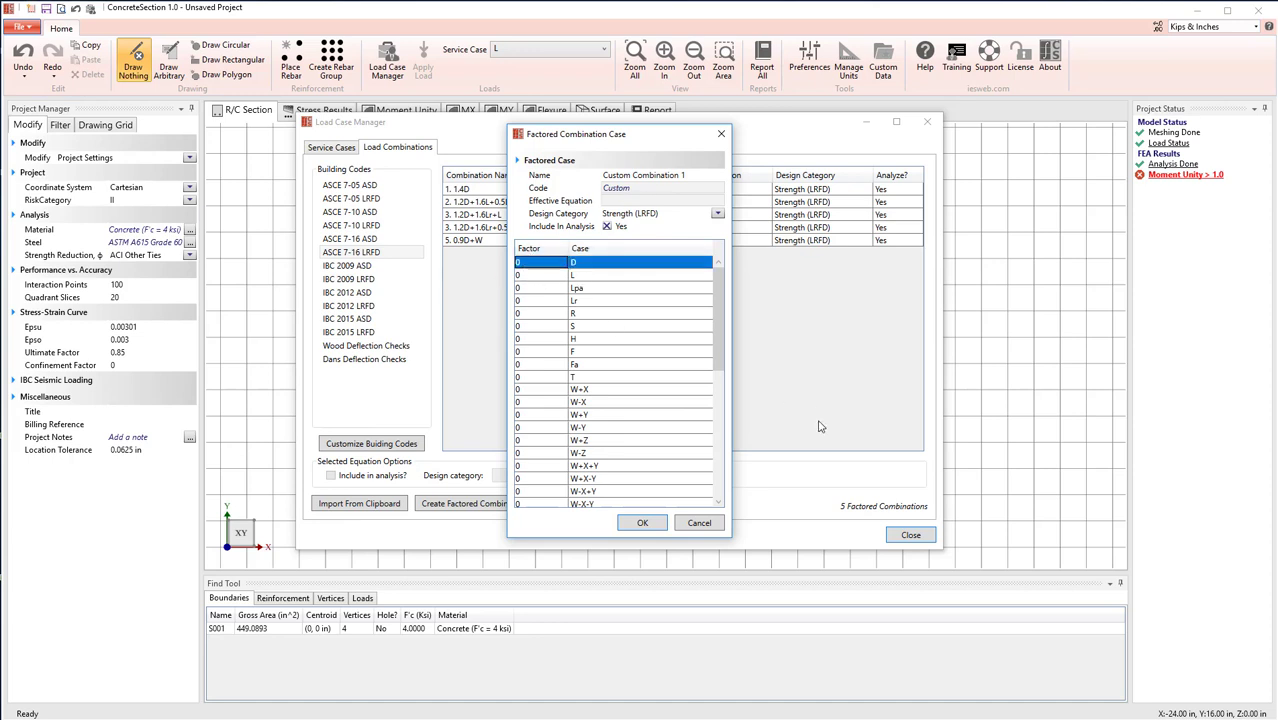
click(521, 264)
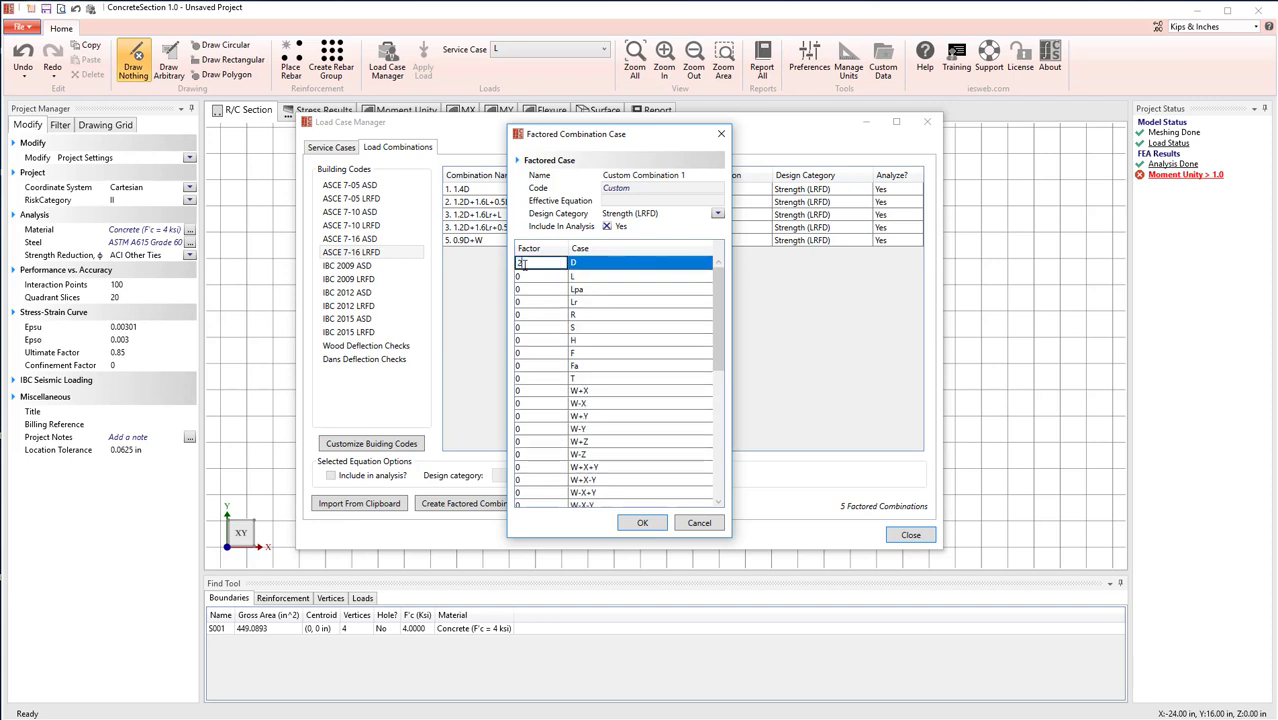
click(553, 278)
text(3)
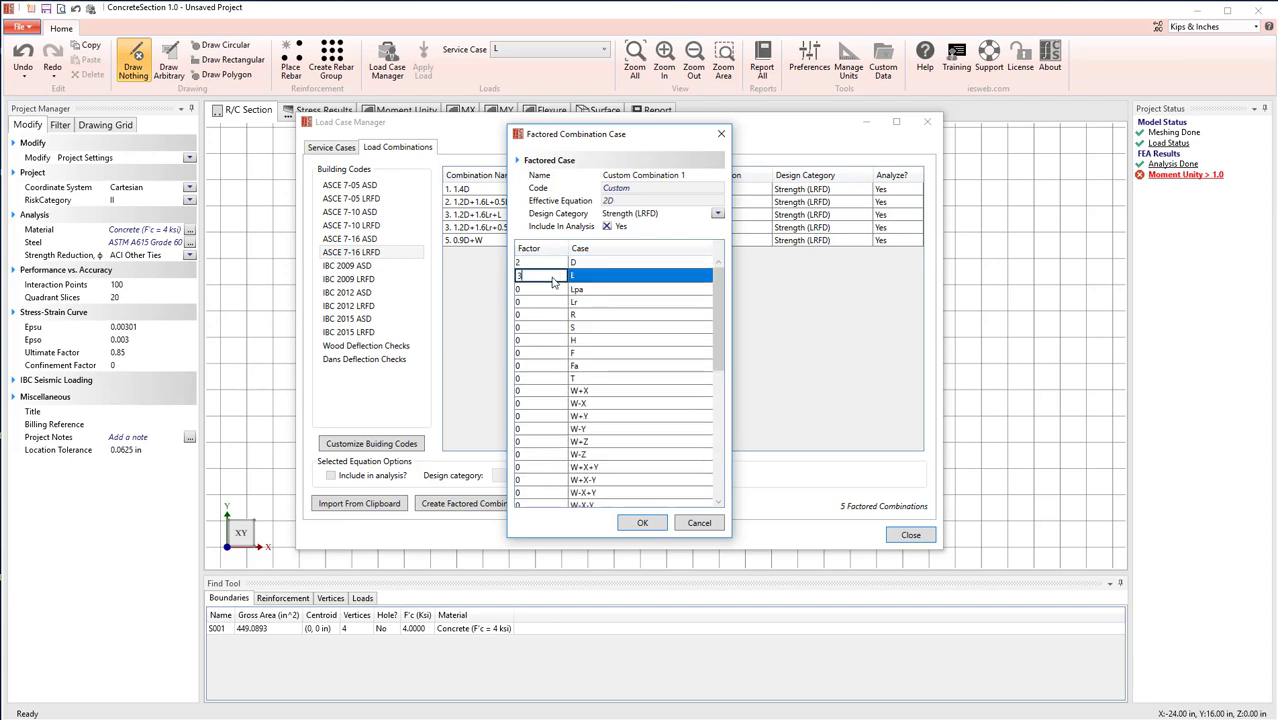
click(549, 288)
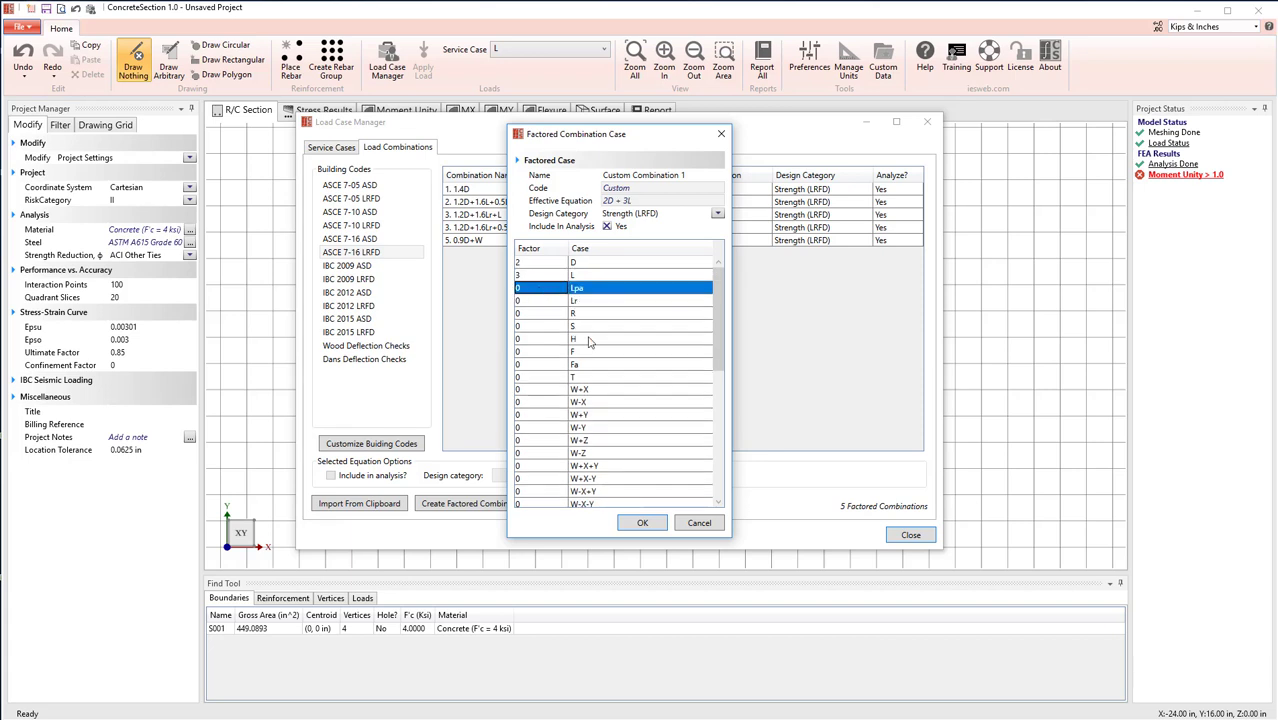
click(642, 524)
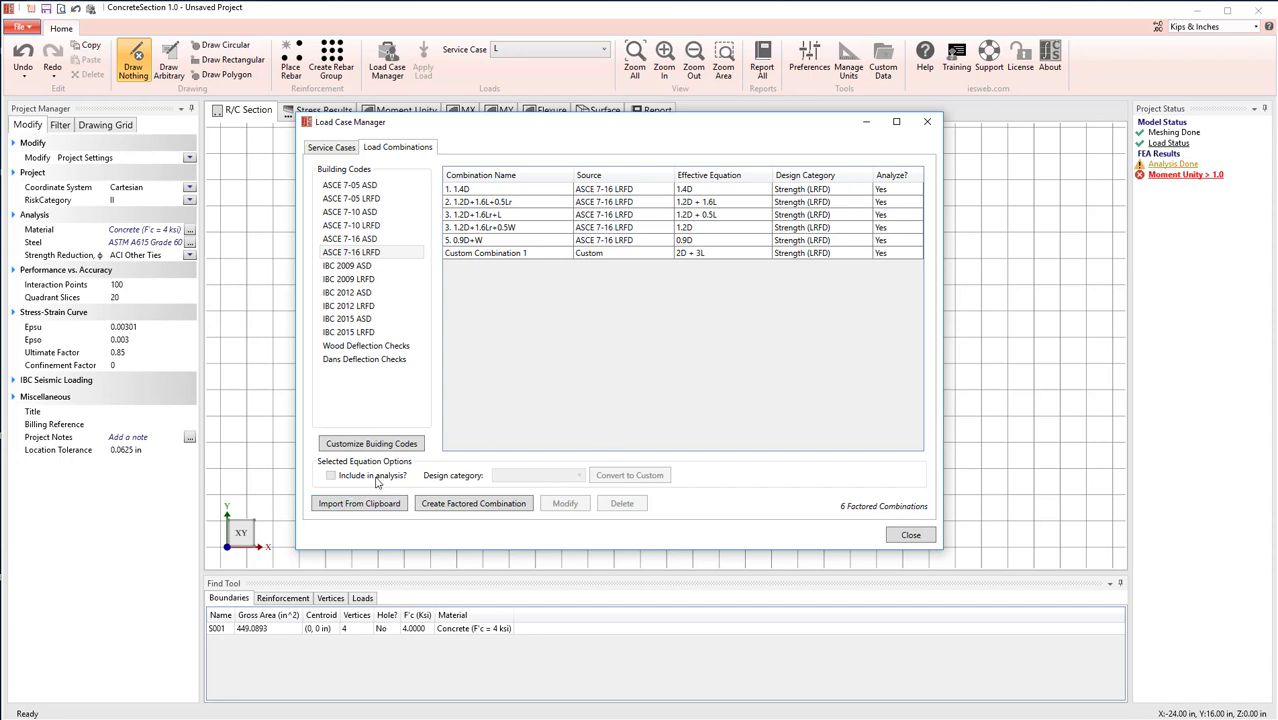
click(911, 538)
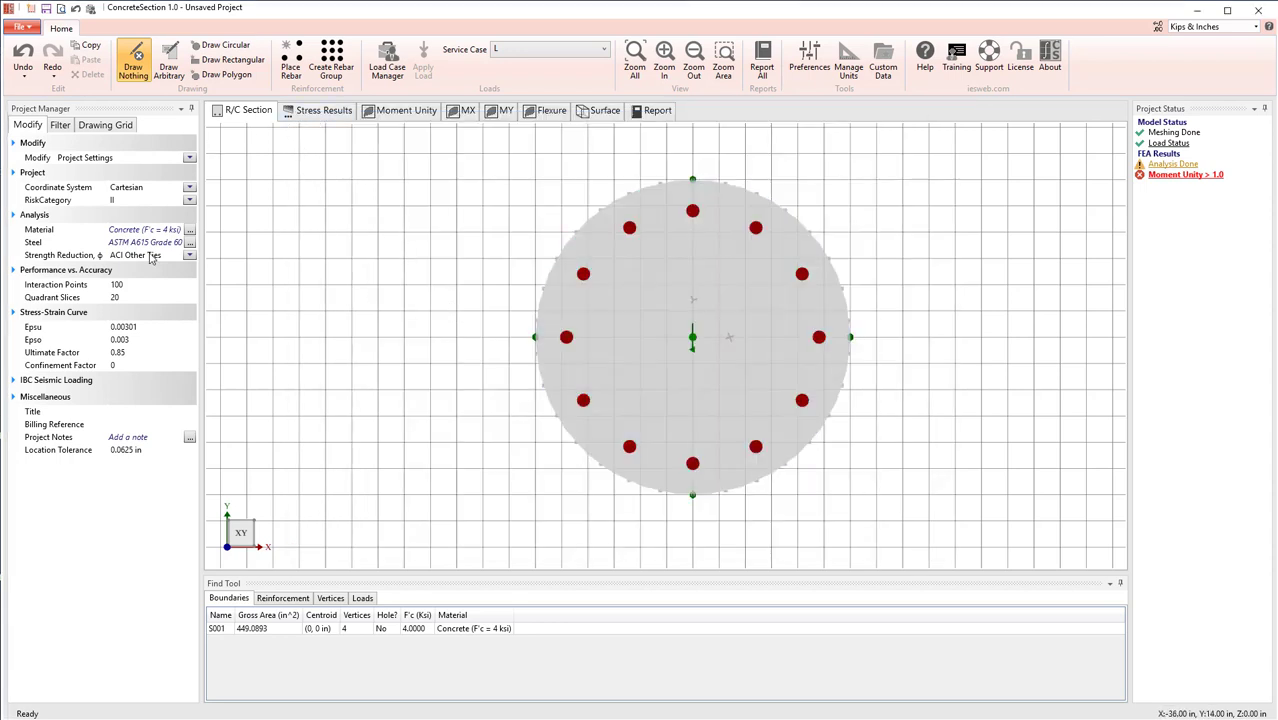
Examine the section's stress results for the 1.2D + 1.6L result case, then return to the 1.4D case.
click(319, 111)
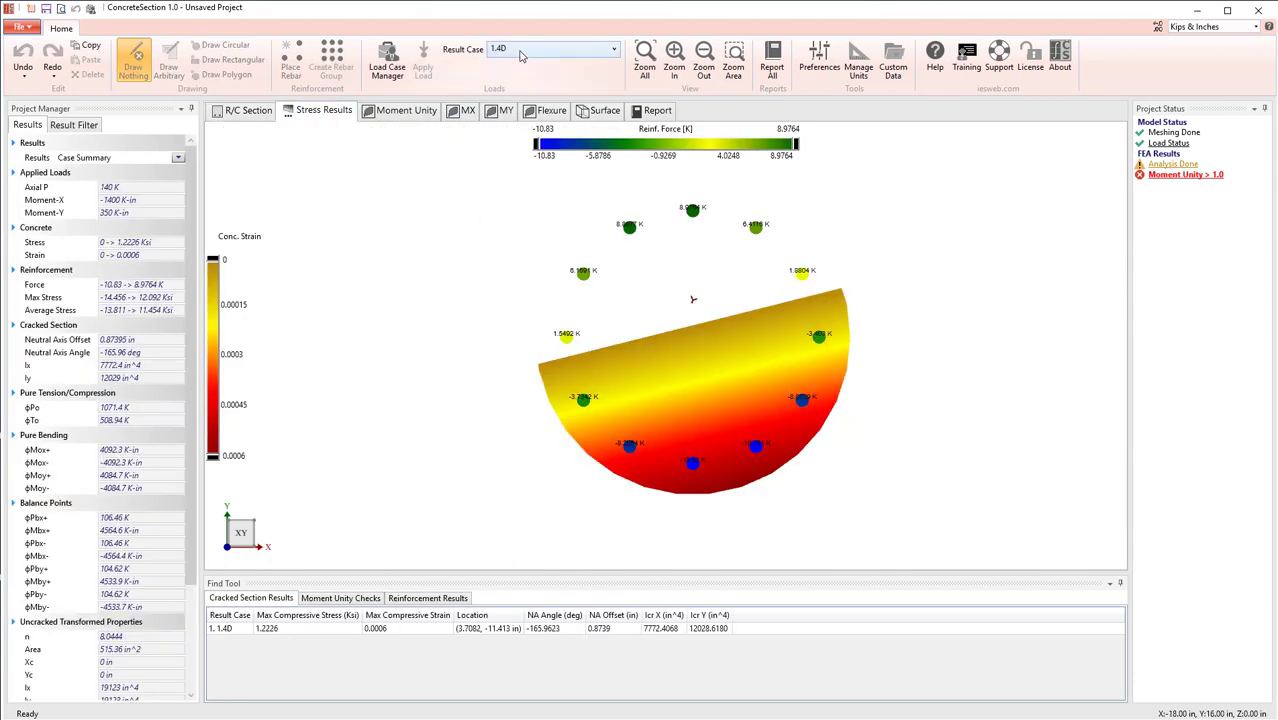
click(520, 55)
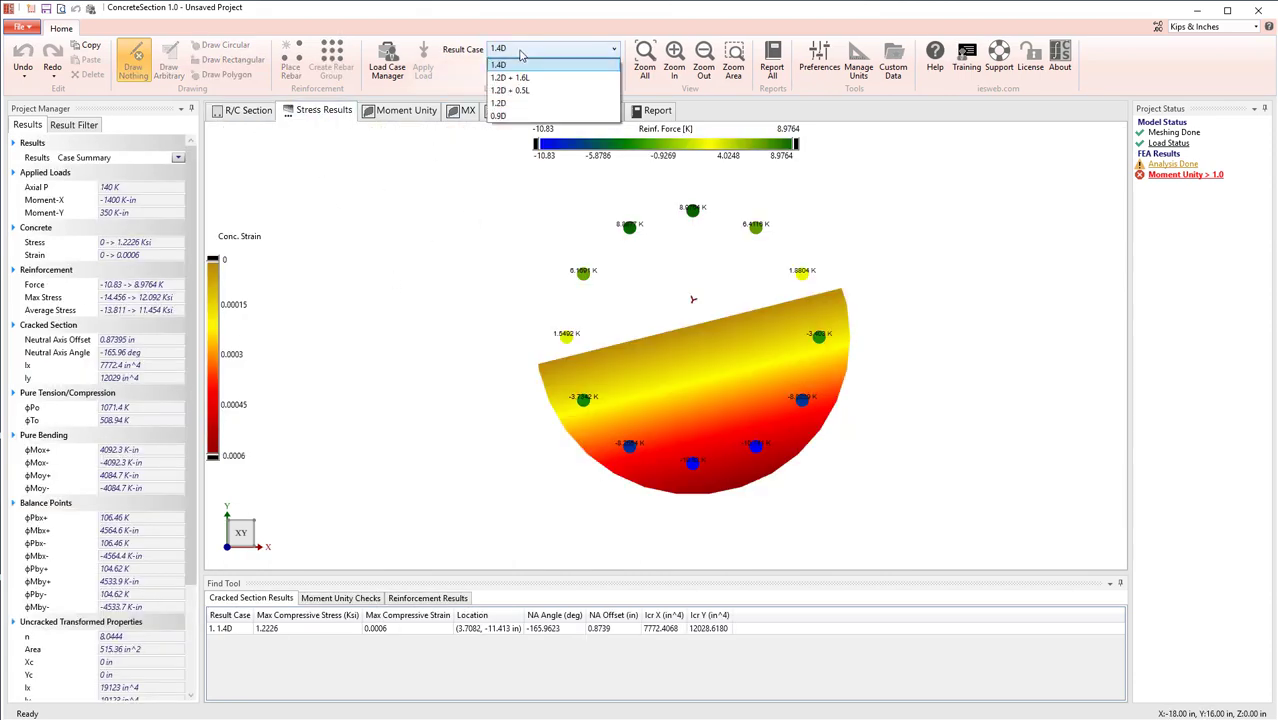
click(538, 78)
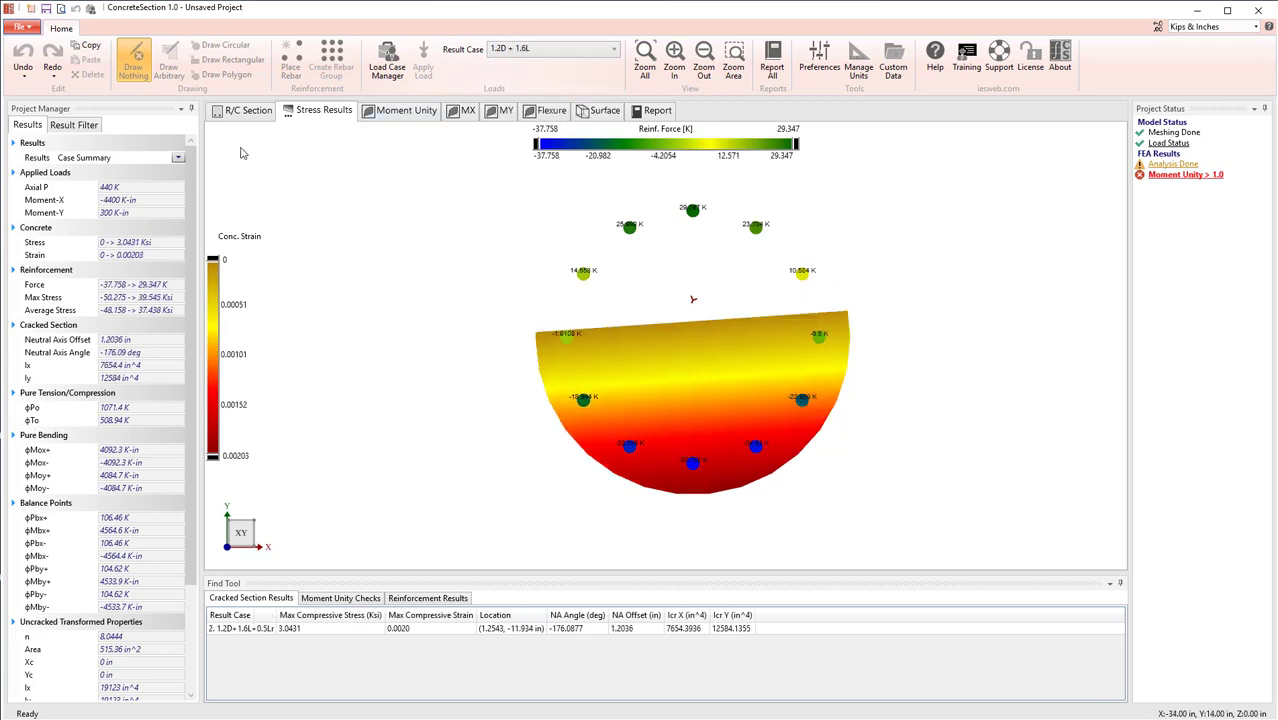
click(560, 55)
click(530, 65)
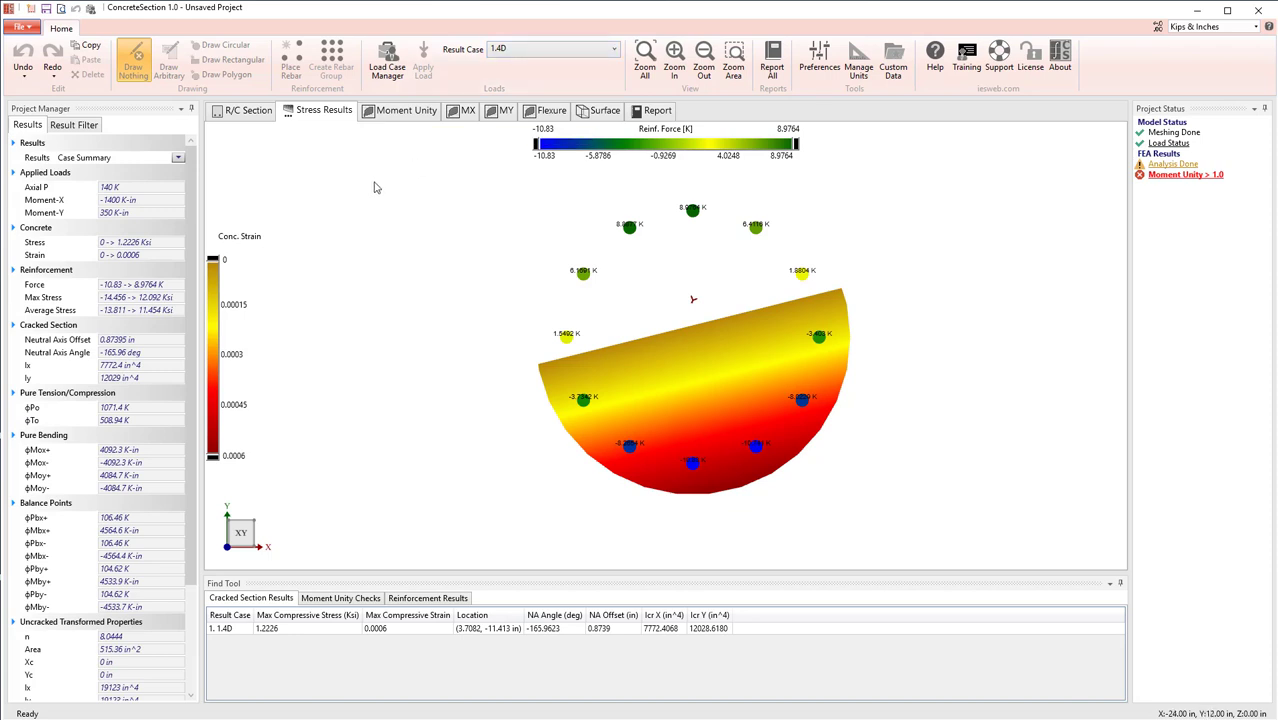
Check the available result cases, keeping 1.4D, and read the details of the analysis status.
click(524, 52)
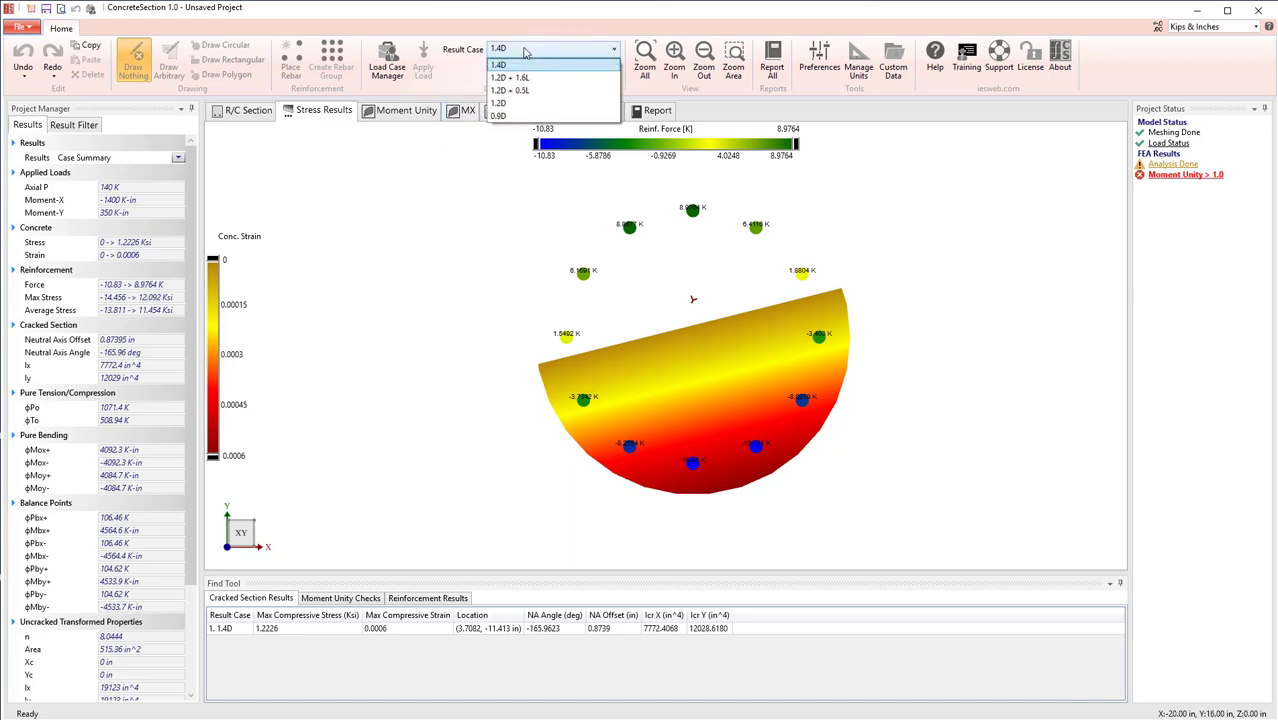
click(502, 64)
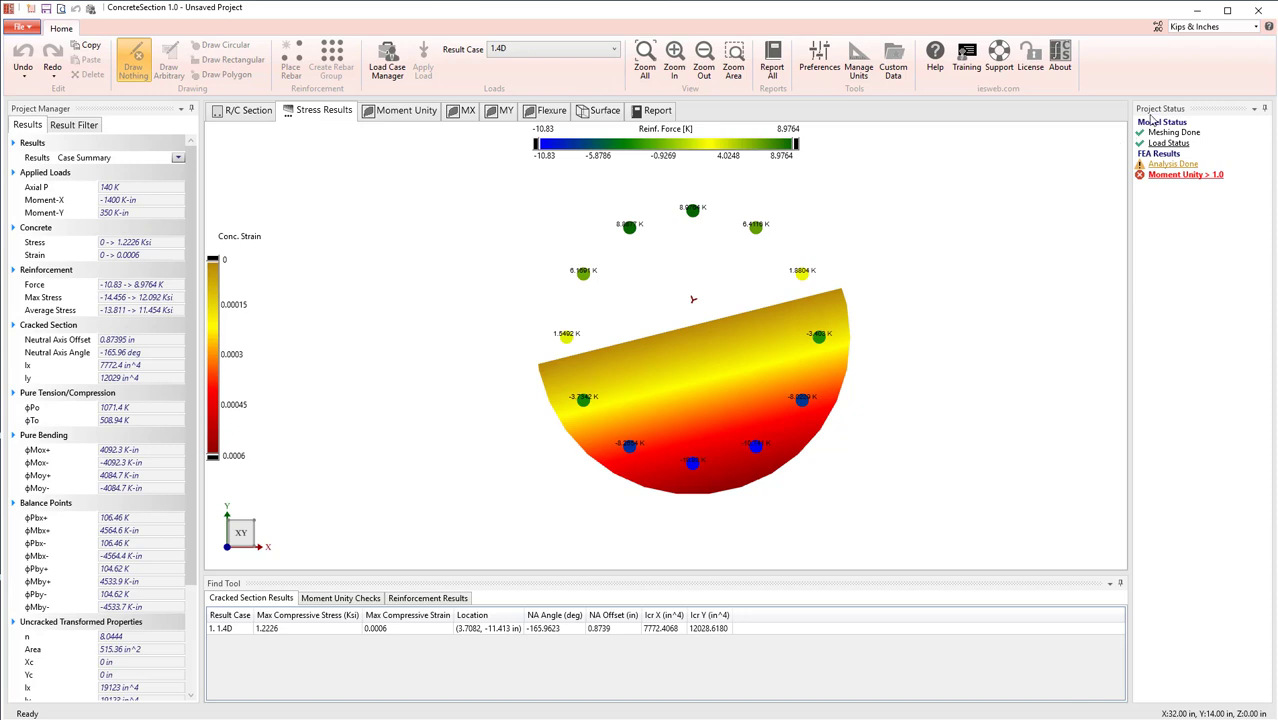
mouse_move(1164, 170)
mouse_move(1165, 170)
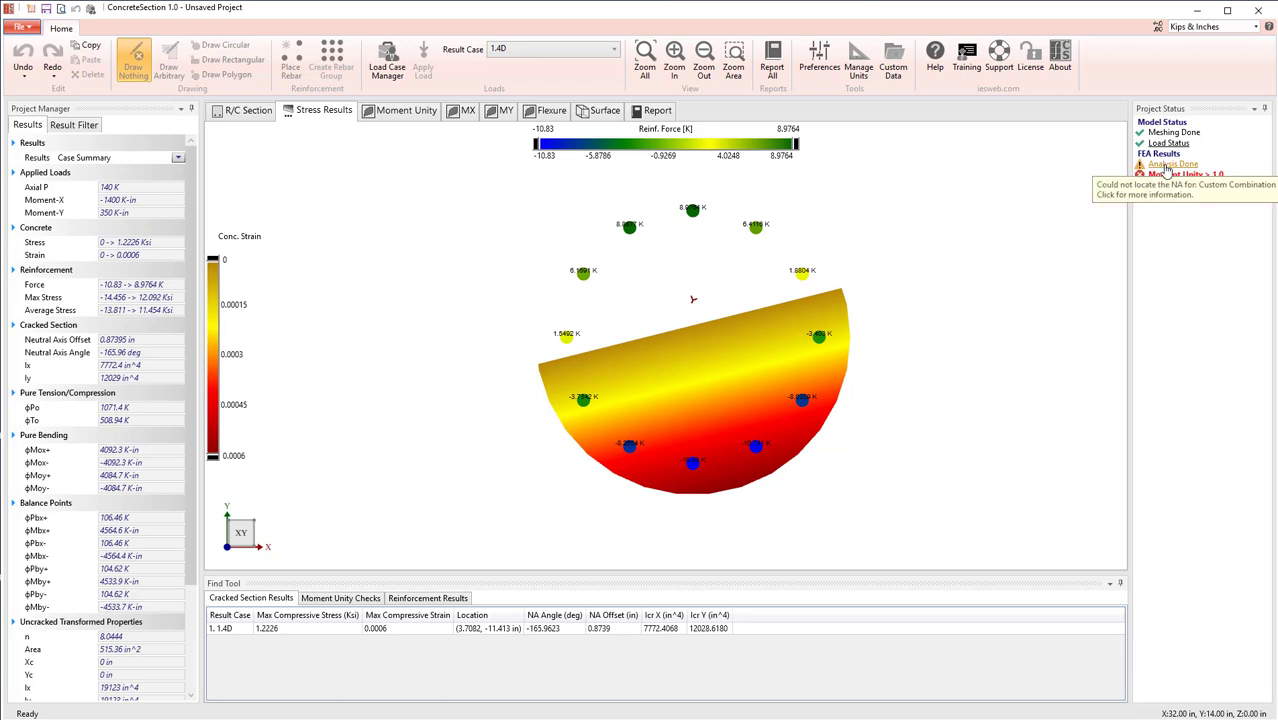